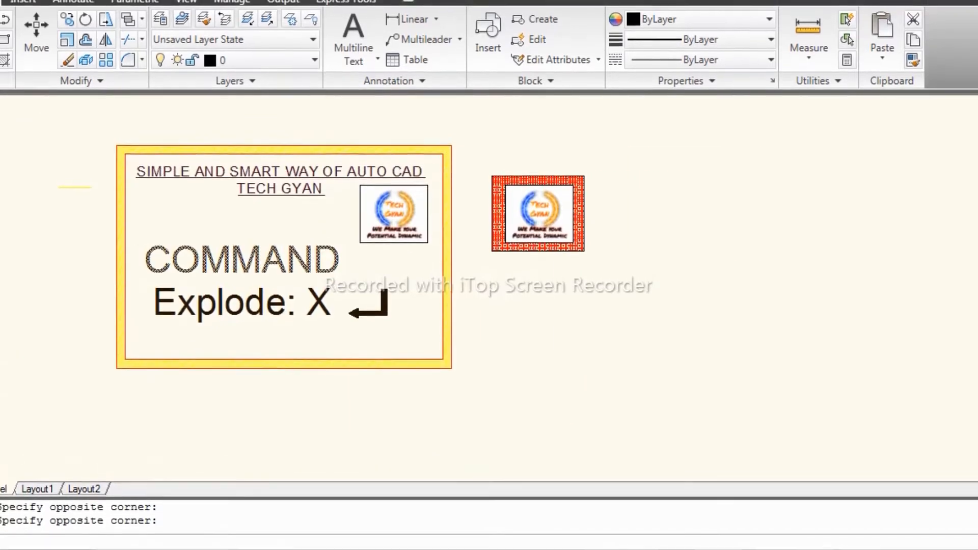
# - Explode the zigzag polyline with the arc end under Example 1 and pick two of its segments to check their separation
pyautogui.scroll(3, 172, 244)
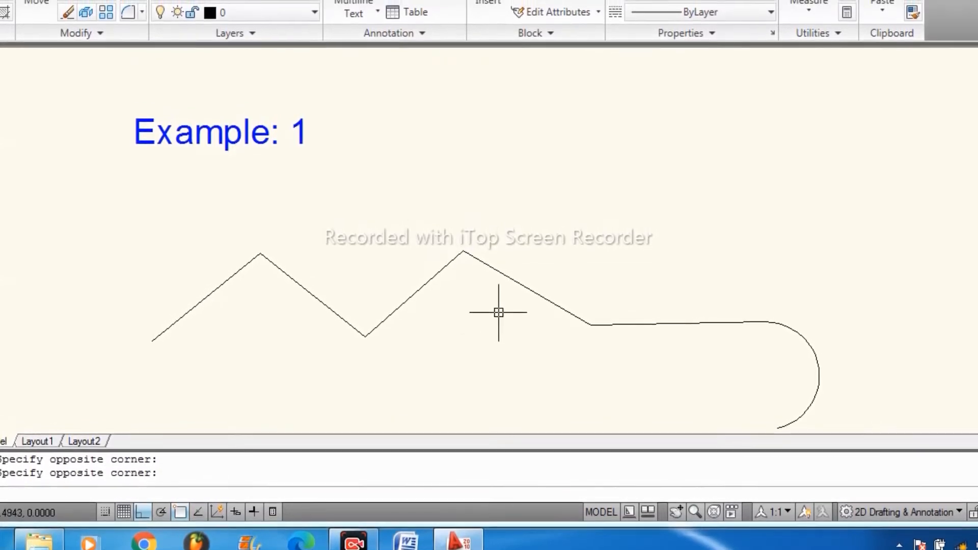
pyautogui.click(286, 273)
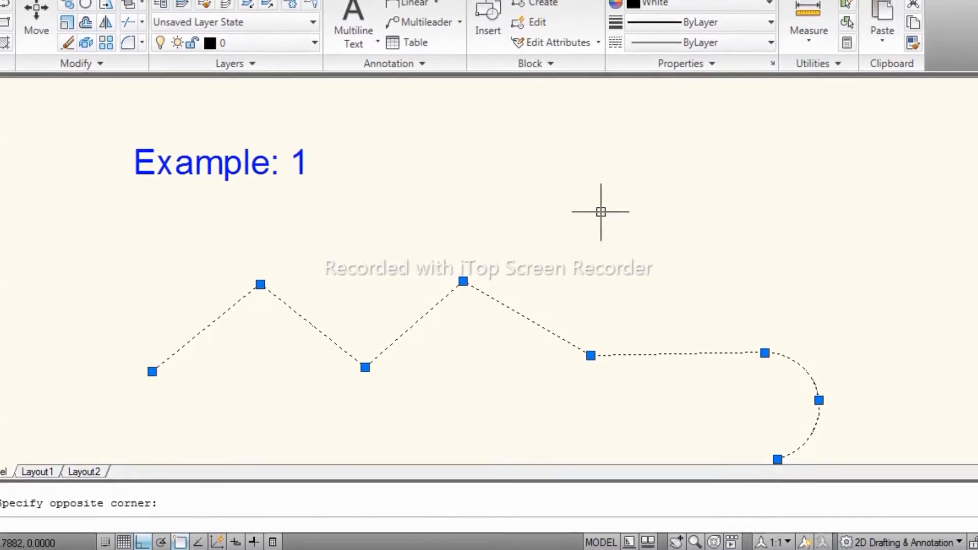
pyautogui.press('Escape')
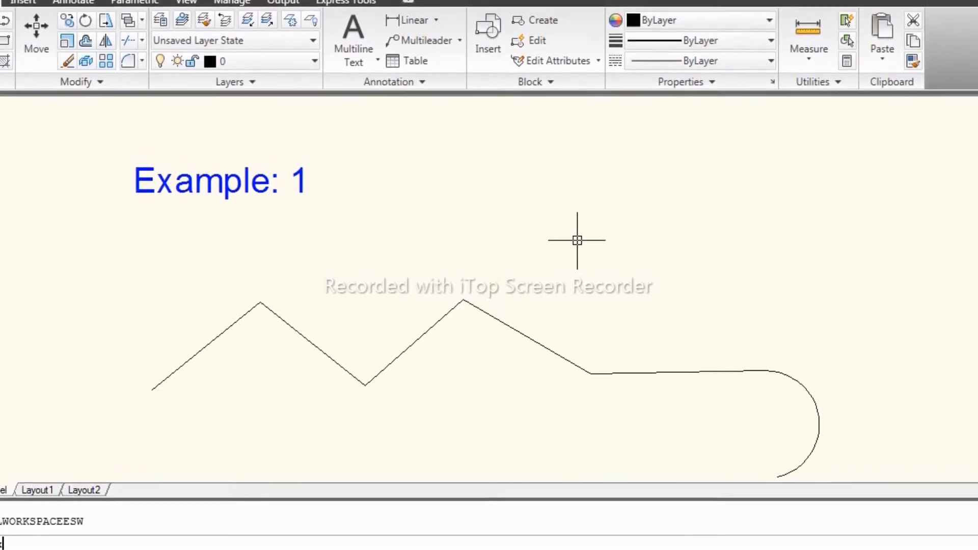
pyautogui.press('Return')
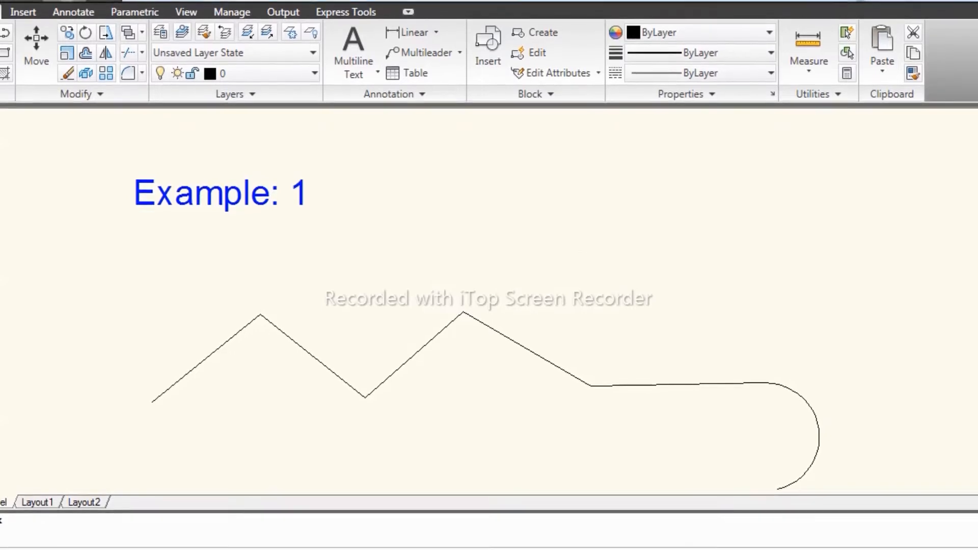
pyautogui.click(531, 349)
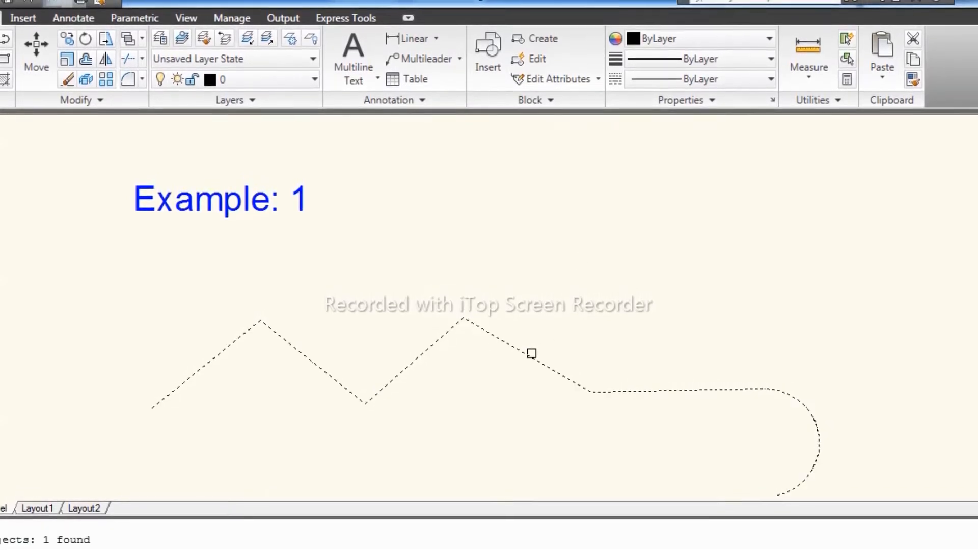
pyautogui.press('Return')
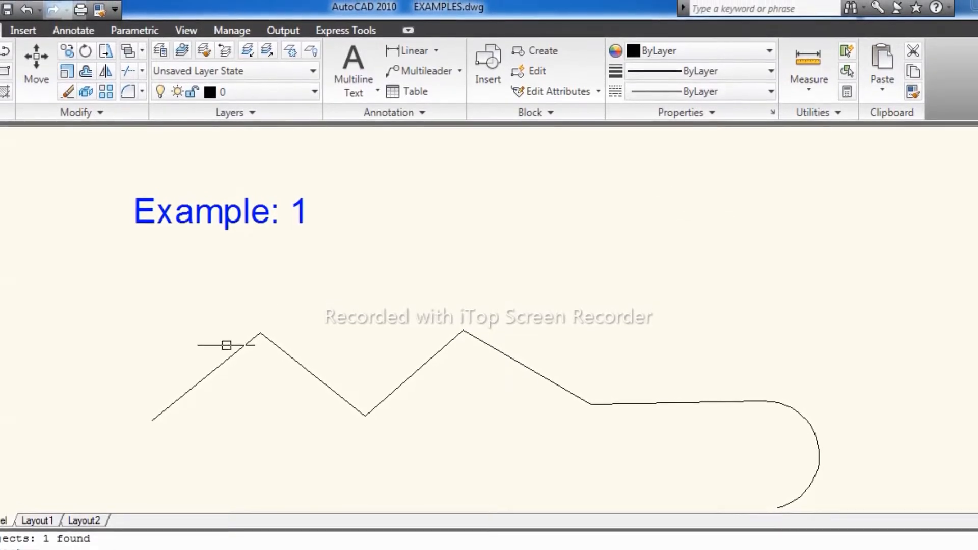
pyautogui.click(227, 356)
pyautogui.click(417, 370)
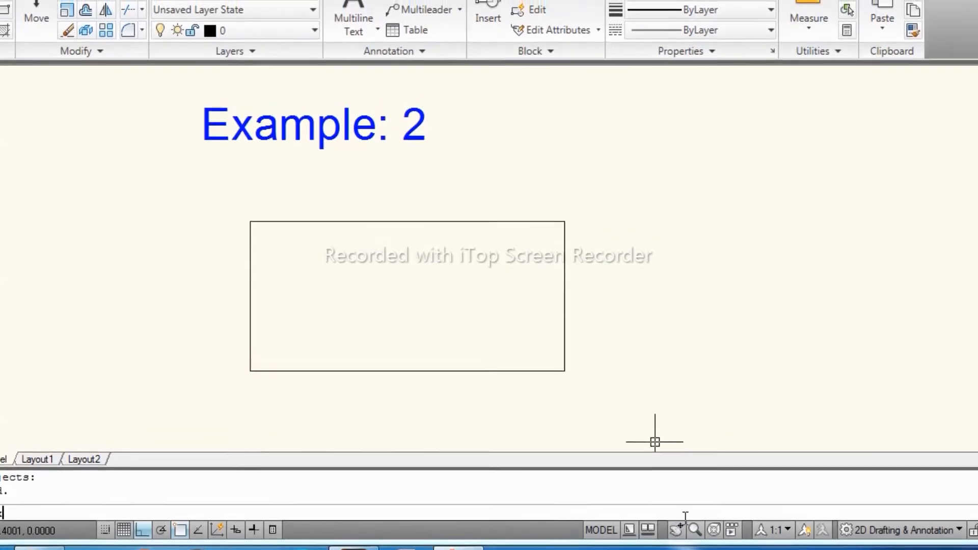
# - Explode the rectangle under Example 2 and select its four sides one by one to check them
pyautogui.press('Return')
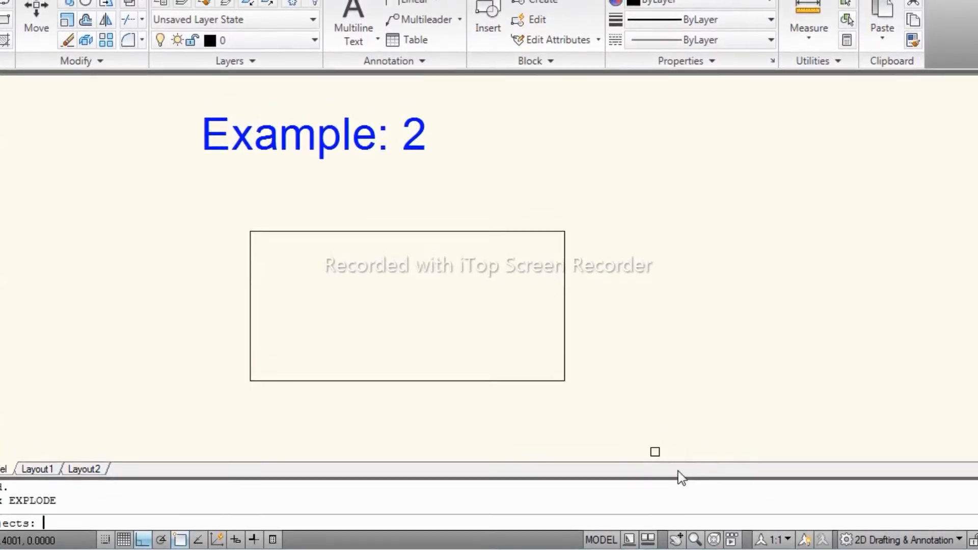
pyautogui.click(565, 324)
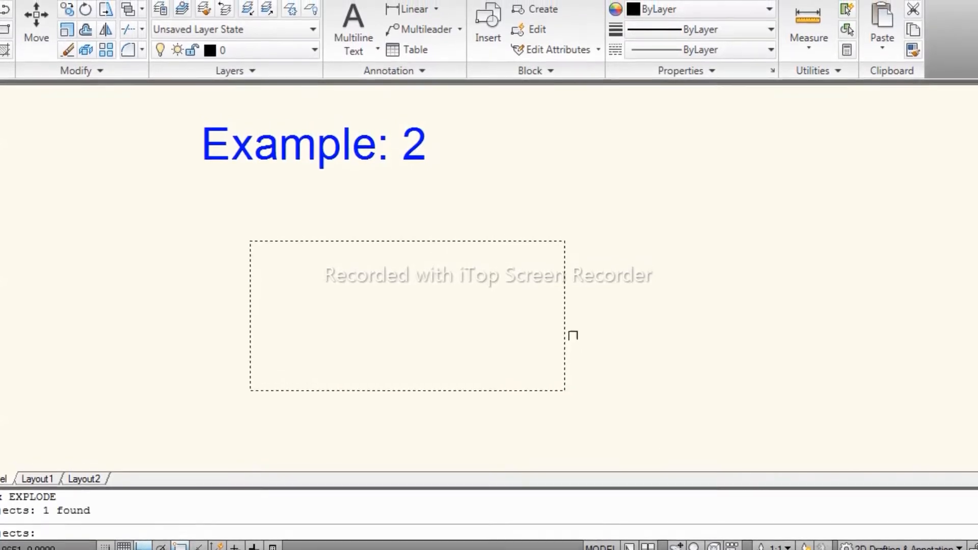
pyautogui.press('Return')
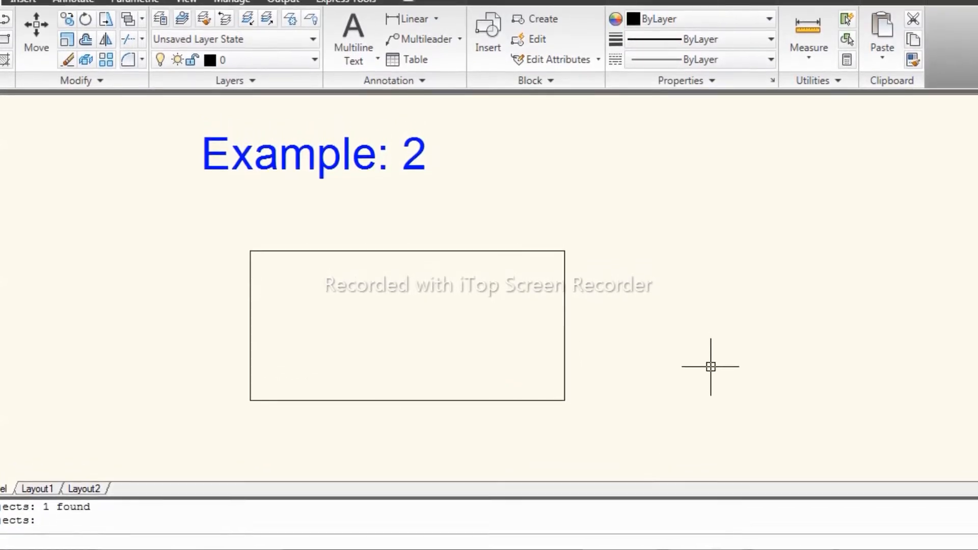
pyautogui.click(564, 327)
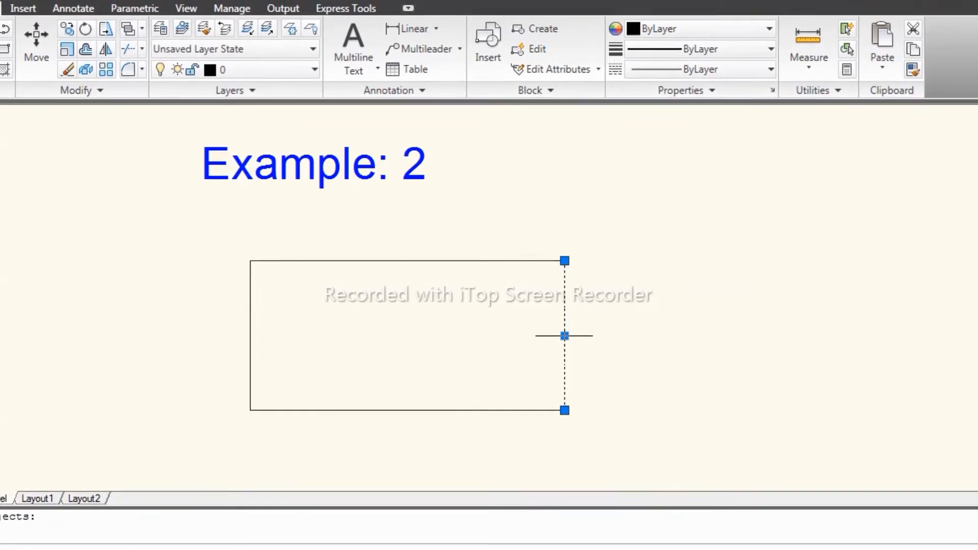
pyautogui.click(250, 336)
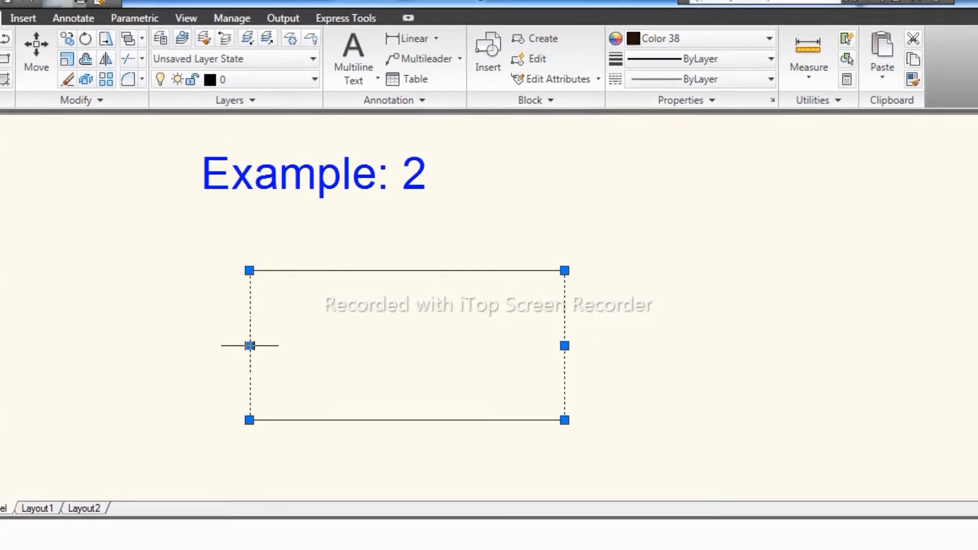
pyautogui.click(390, 270)
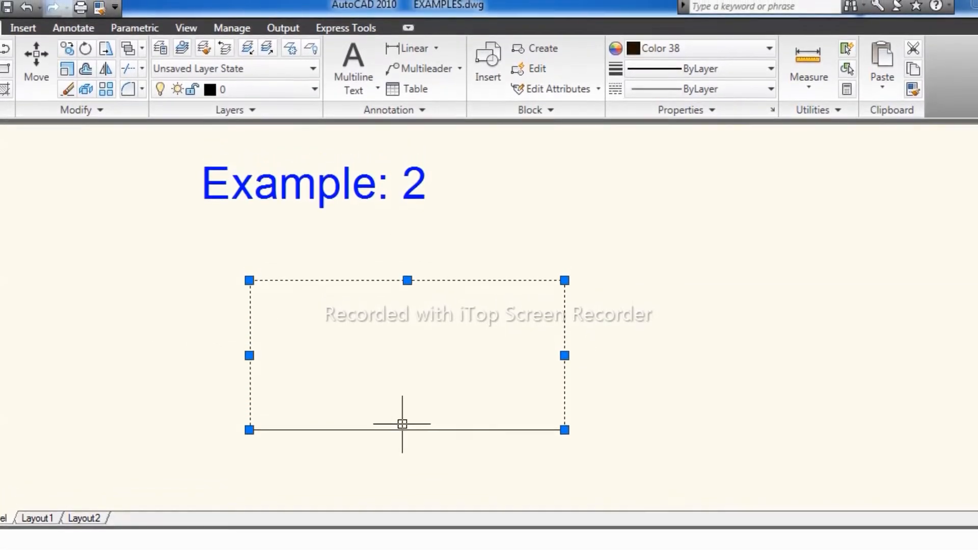
pyautogui.click(402, 430)
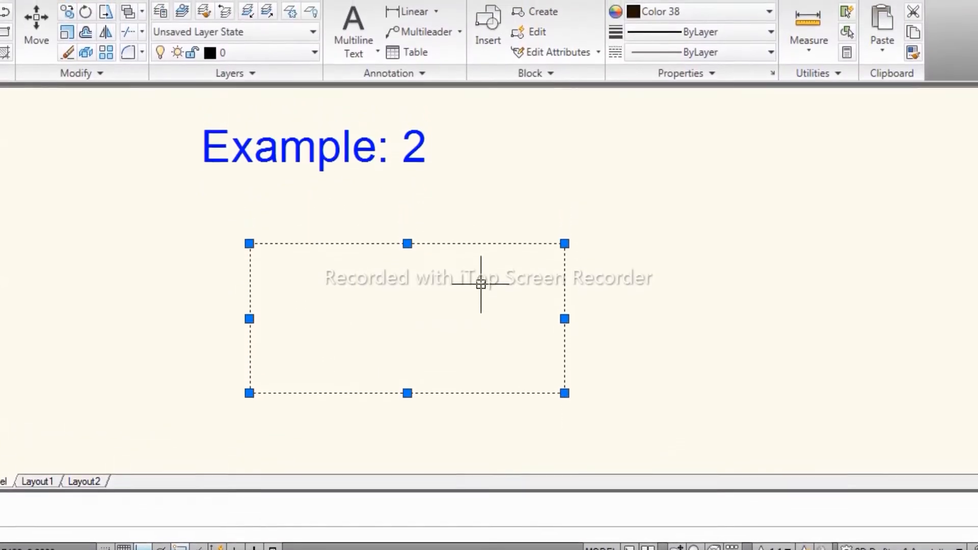
# - Explode the triangle under Example 3 and select its right side and base to check them individually
pyautogui.write('x')
pyautogui.press('Return')
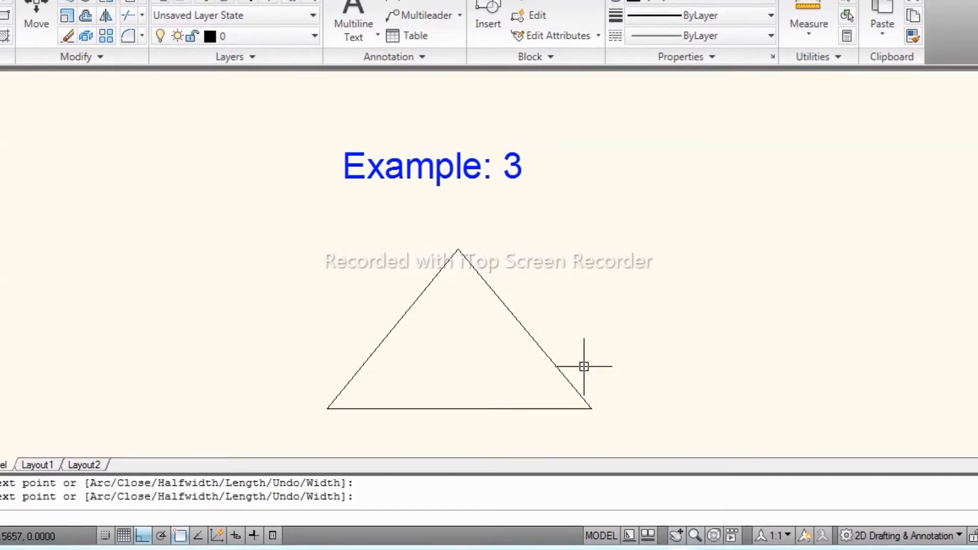
pyautogui.write('x')
pyautogui.press('Return')
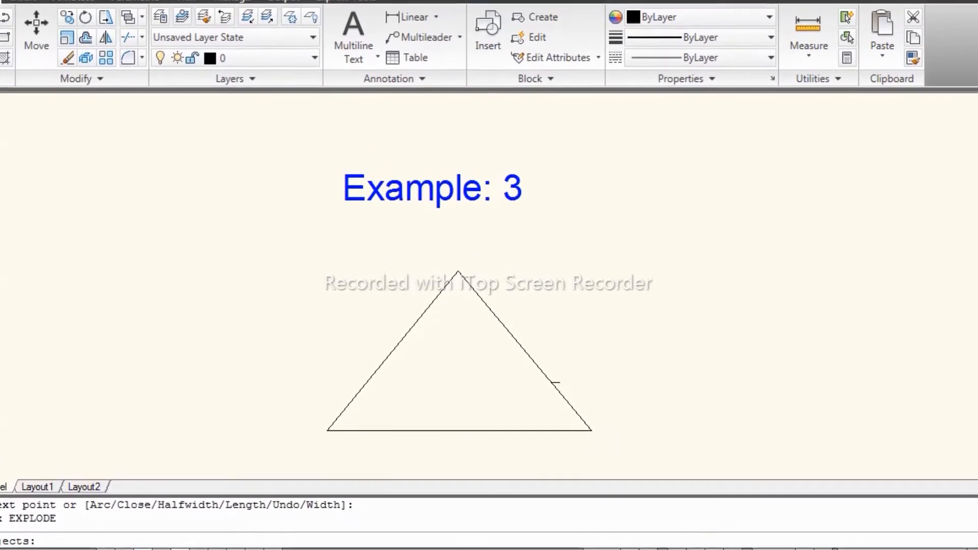
pyautogui.click(538, 370)
pyautogui.press('Return')
pyautogui.click(535, 373)
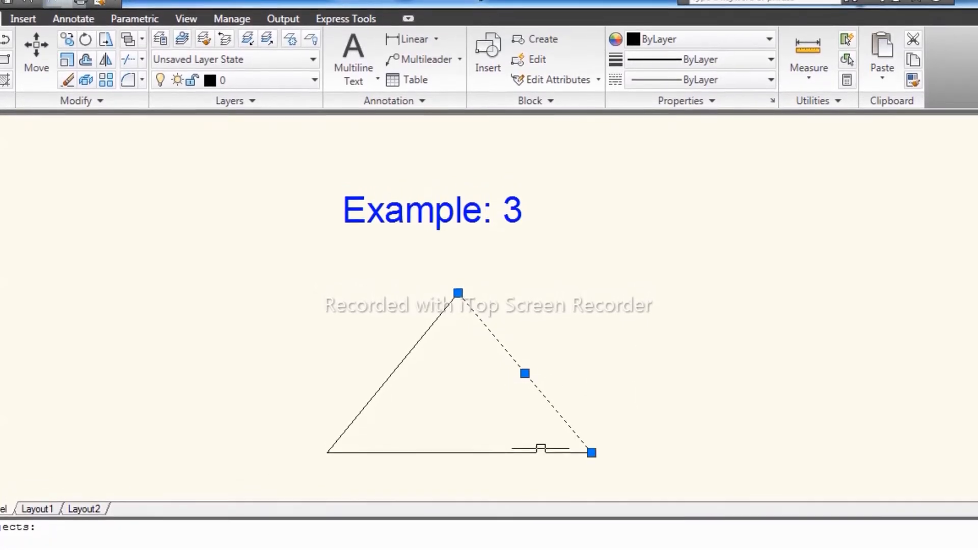
pyautogui.click(459, 453)
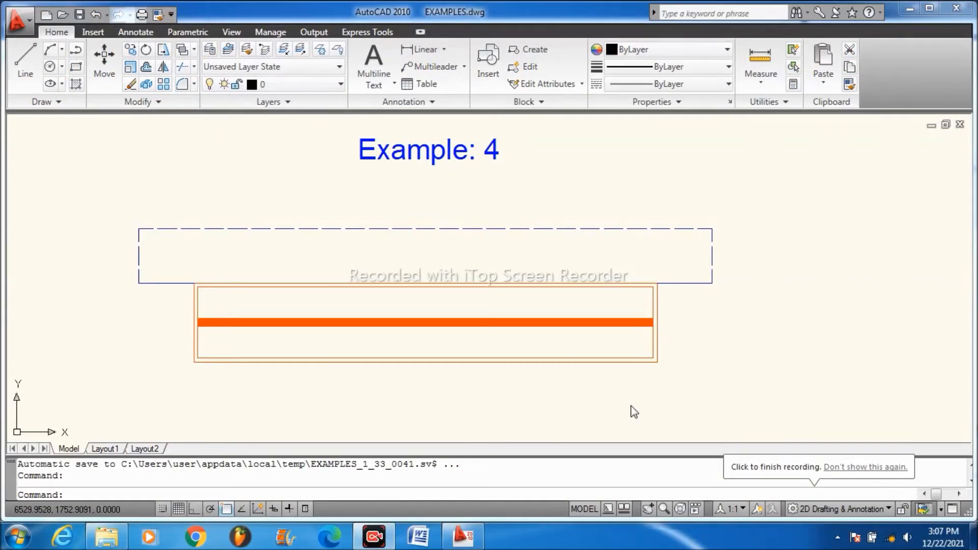
pyautogui.click(491, 375)
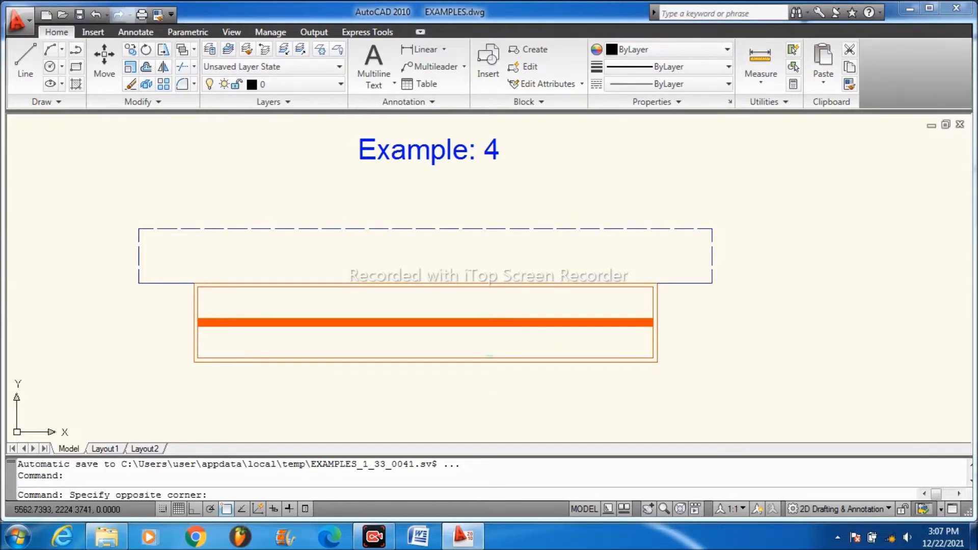
pyautogui.click(475, 354)
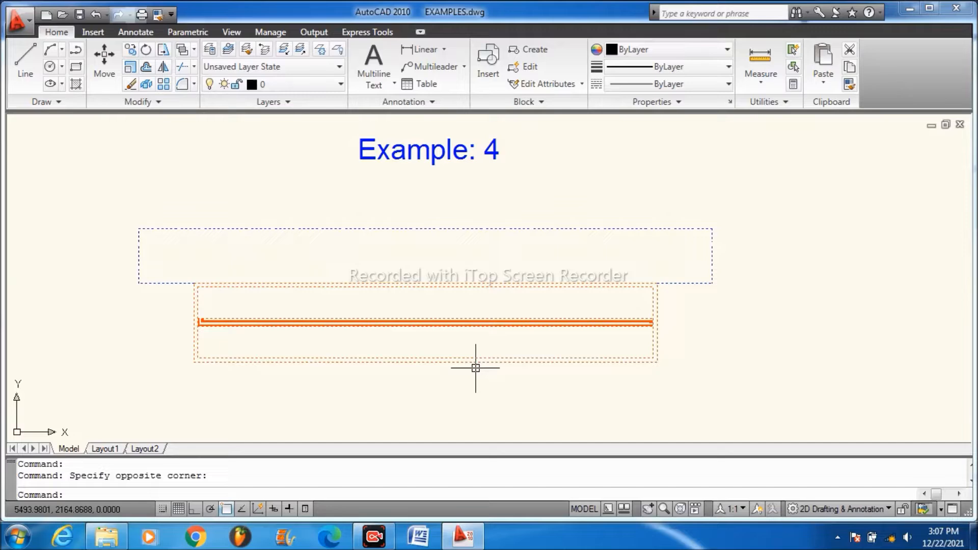
pyautogui.press('Return')
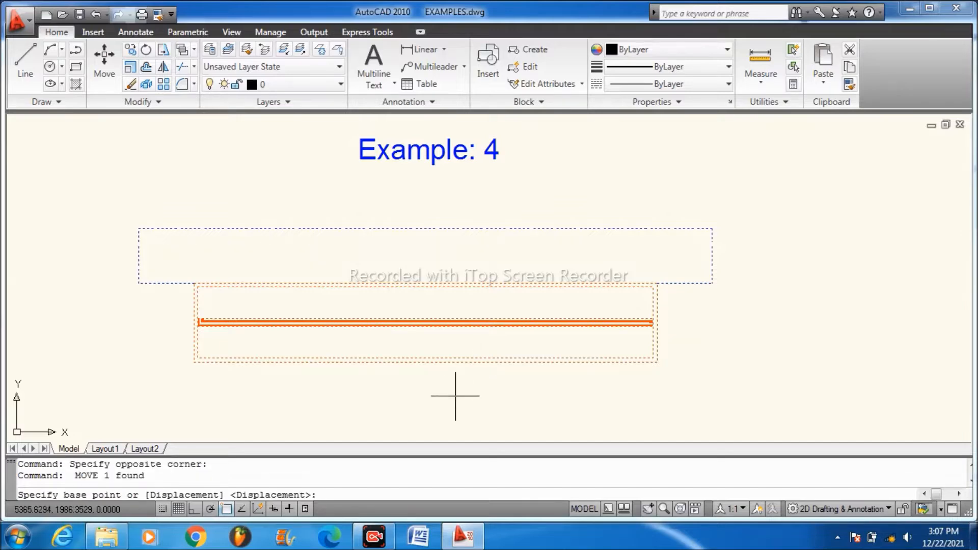
pyautogui.press('Return')
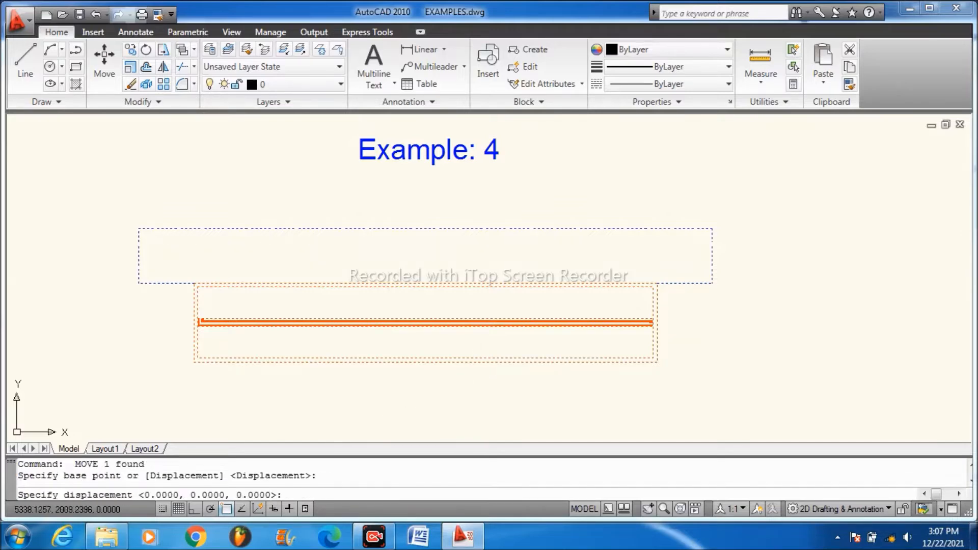
pyautogui.press('Return')
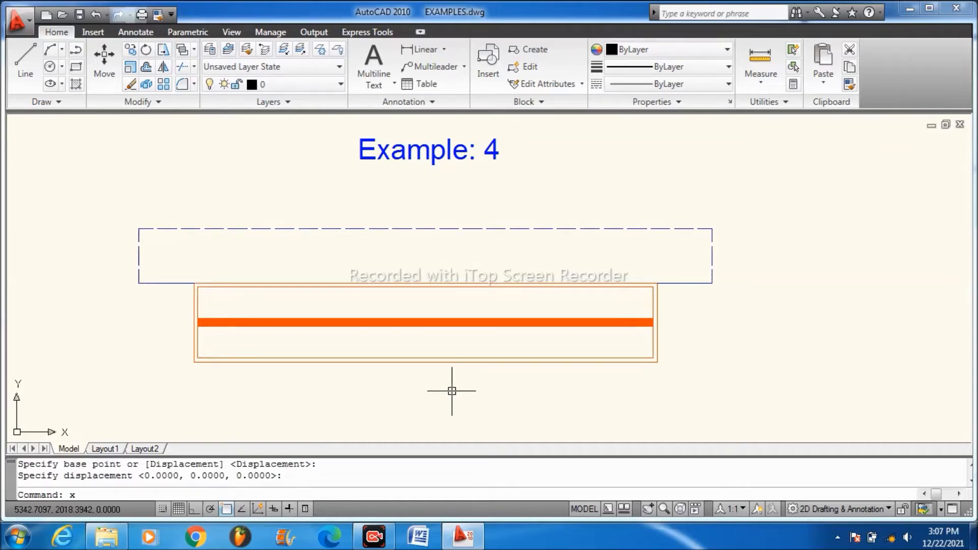
# - Explode the block under Example 4 that combines the dashed blue outline and the orange frame
pyautogui.write('x')
pyautogui.press('Return')
pyautogui.click(485, 377)
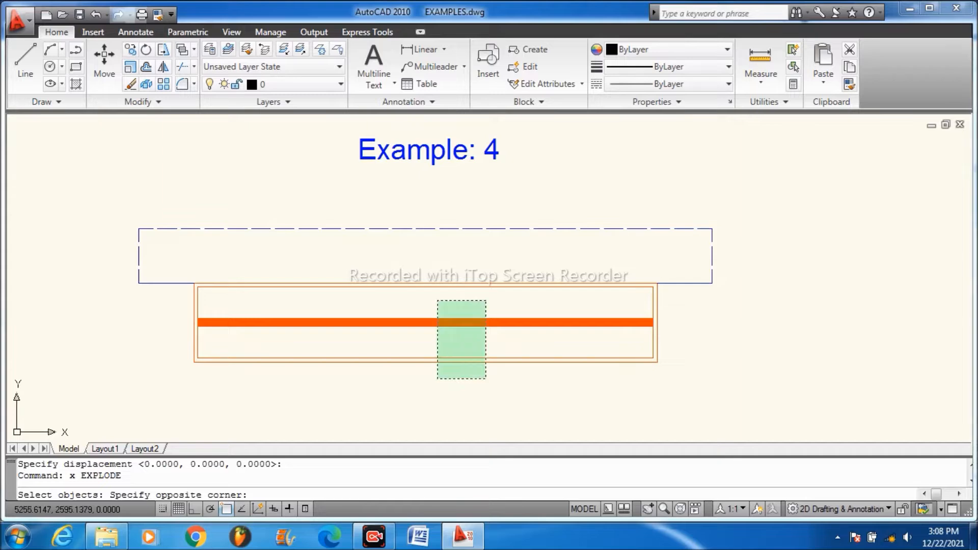
pyautogui.click(438, 302)
pyautogui.press('Return')
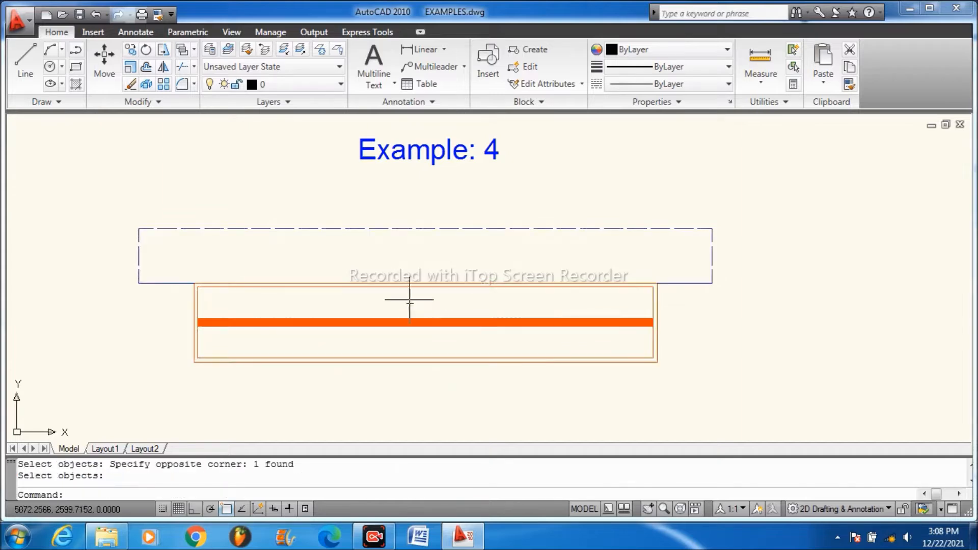
# - Select the dashed blue outline, its short lower-right line and both orange rectangles of Example 4 to inspect the separate parts
pyautogui.click(142, 257)
pyautogui.click(675, 282)
pyautogui.click(606, 361)
pyautogui.click(607, 362)
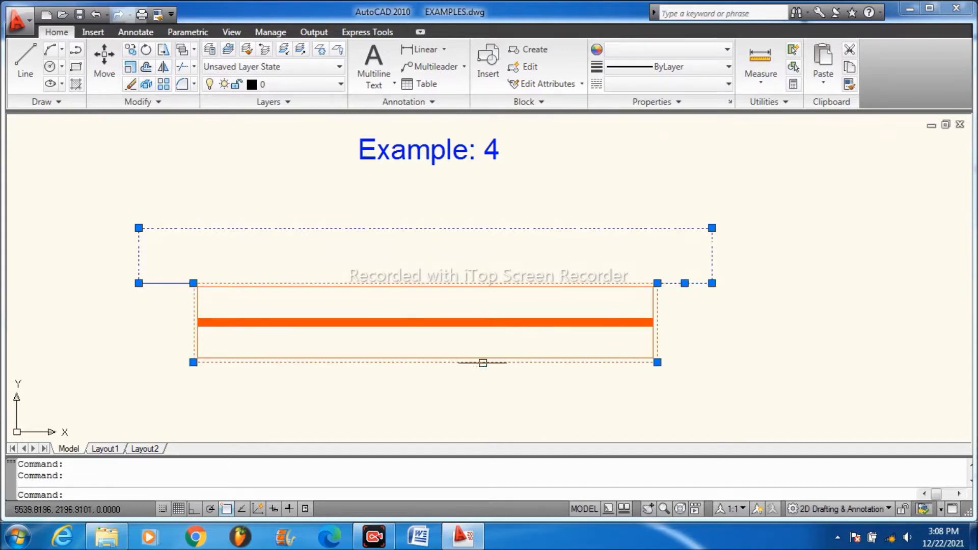
pyautogui.click(510, 288)
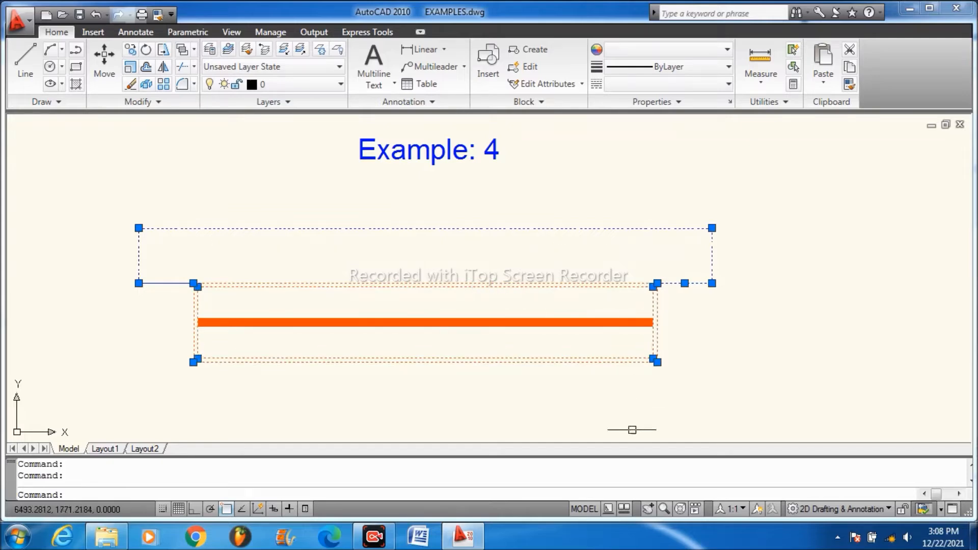
pyautogui.moveTo(487, 316)
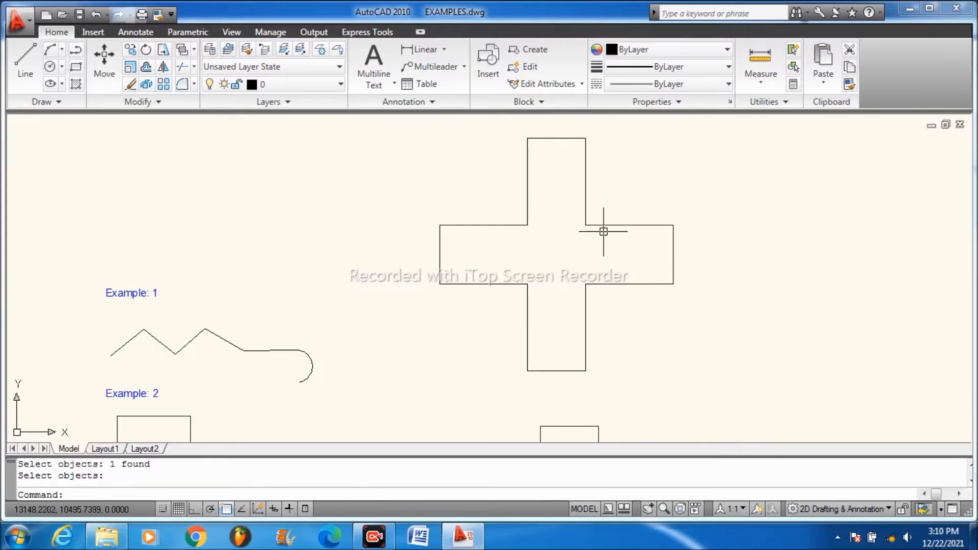
# - Offset the uppermost cross-shaped polyline inward by 80
pyautogui.moveTo(612, 227)
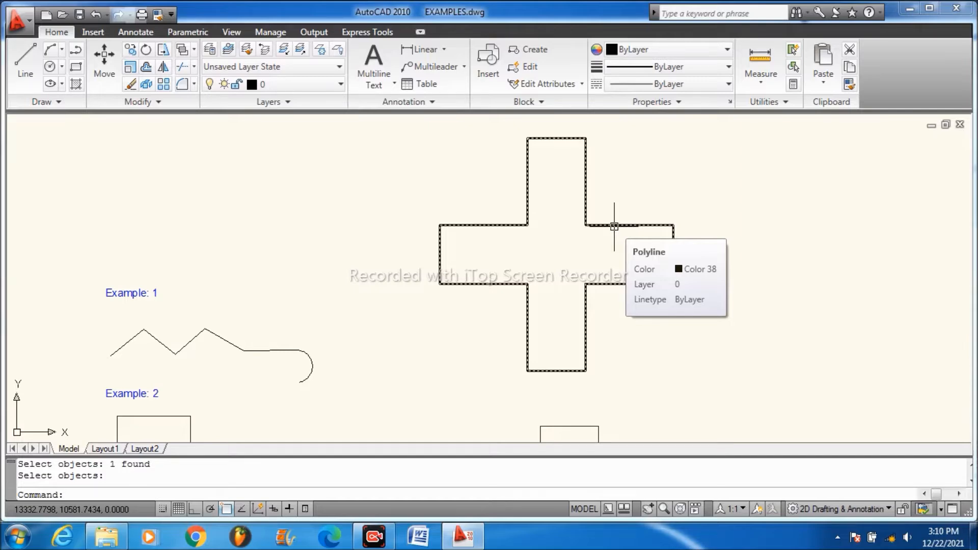
pyautogui.write('o')
pyautogui.press('Return')
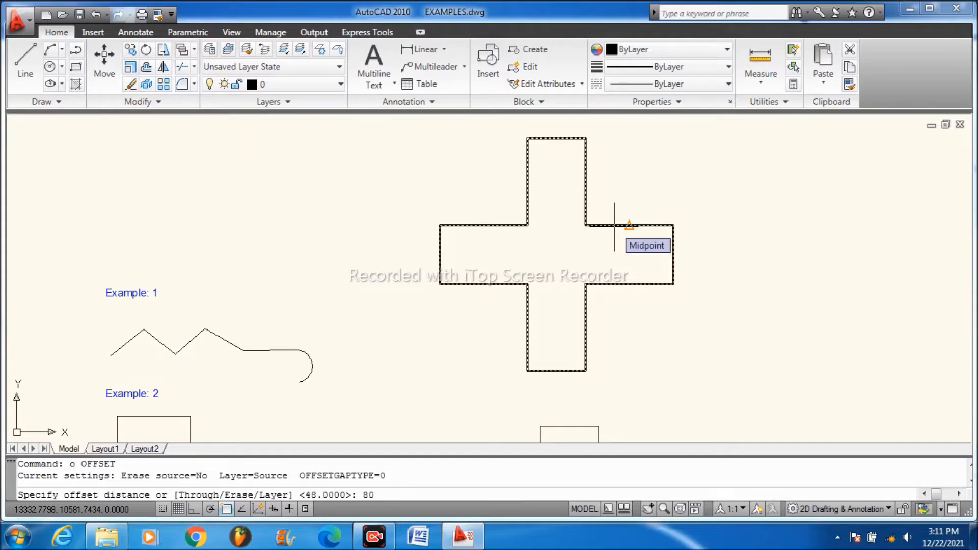
pyautogui.press('Return')
pyautogui.click(615, 222)
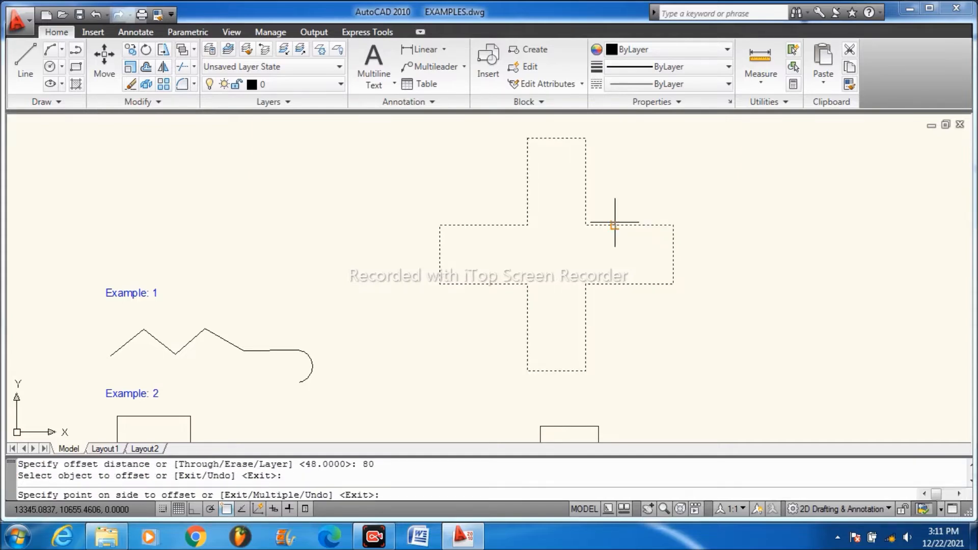
pyautogui.click(607, 250)
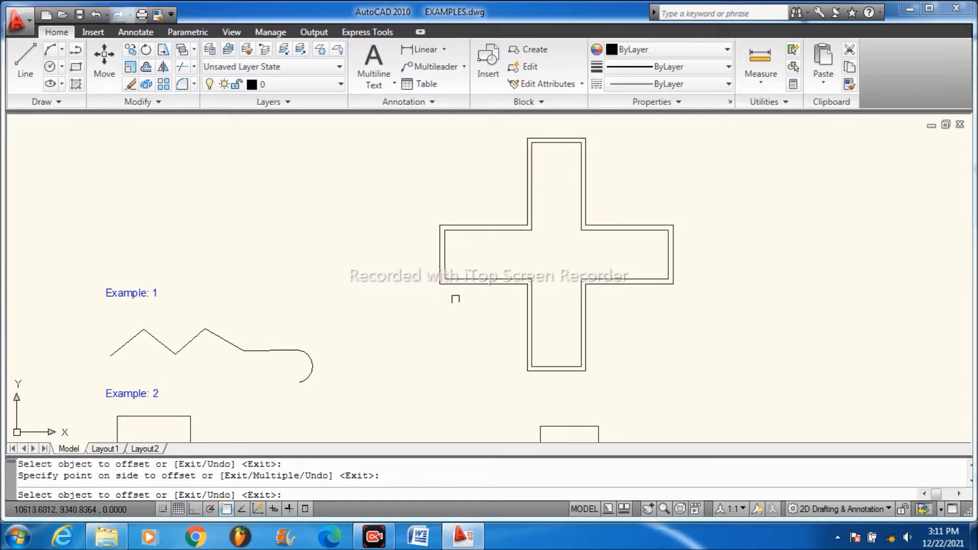
# - Offset the inner outline of the uppermost cross inward once more by the same distance of 80
pyautogui.click(531, 232)
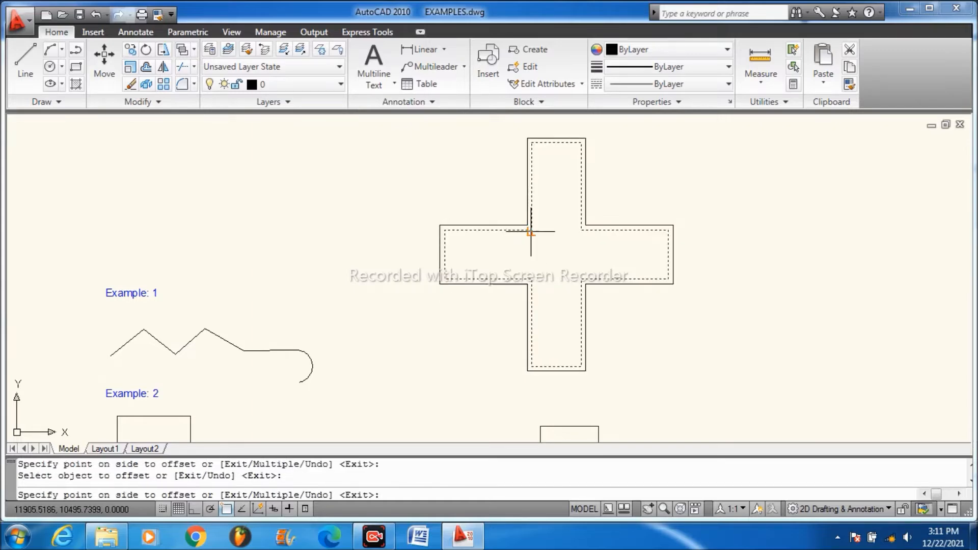
pyautogui.click(561, 256)
pyautogui.scroll(2, 550, 252)
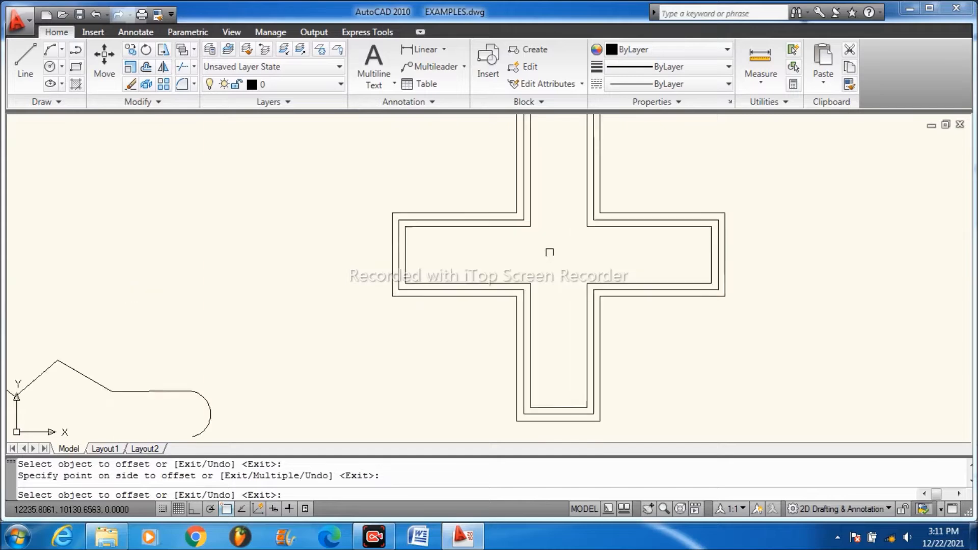
pyautogui.scroll(-7, 525, 239)
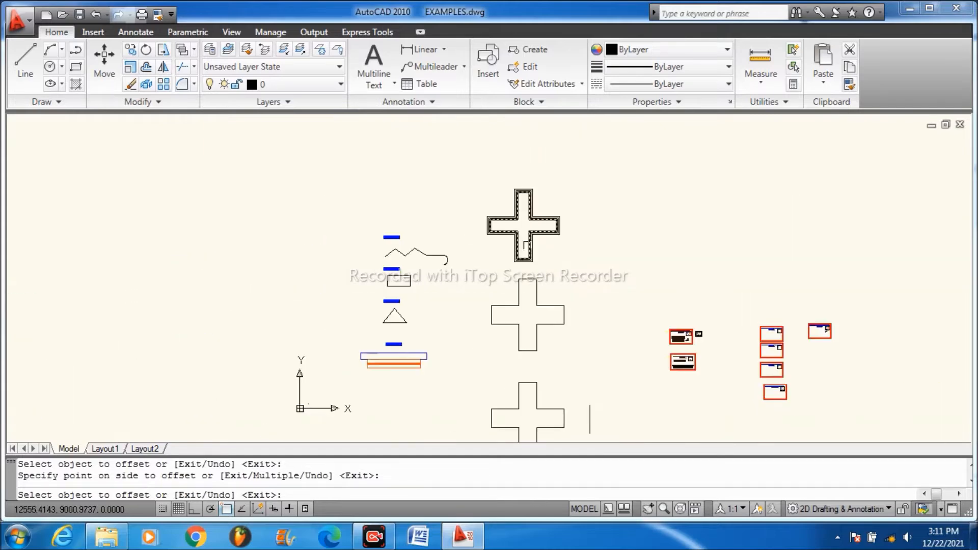
# - Offset the right end line of the middle cross inward twice and its left end line inward once, by 80 each
pyautogui.scroll(5, 537, 281)
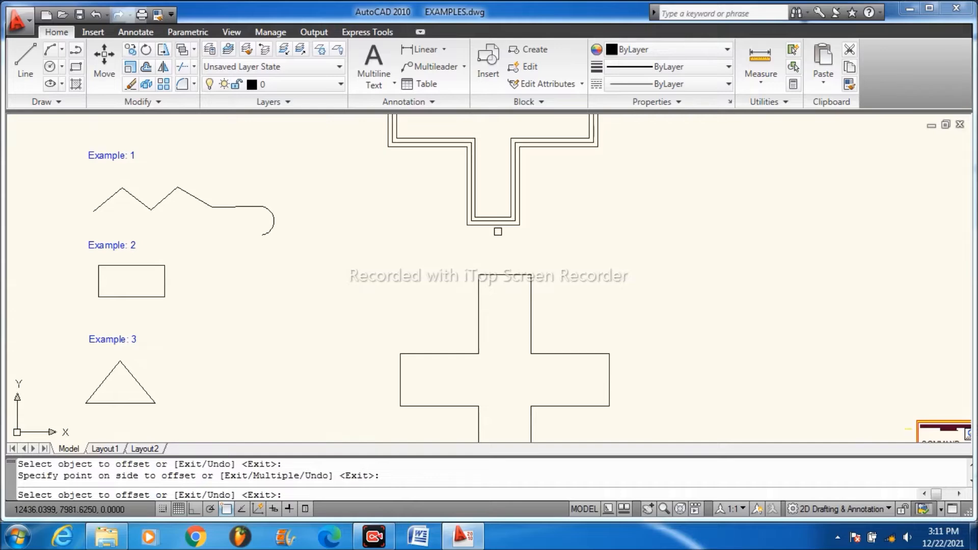
pyautogui.moveTo(576, 433); pyautogui.dragTo(646, 371, button='middle')
pyautogui.scroll(1, 646, 371)
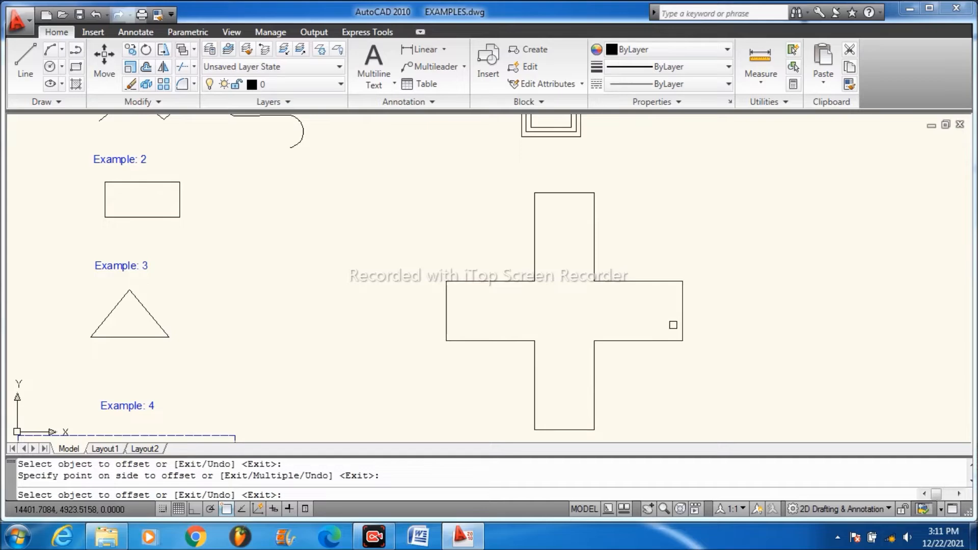
pyautogui.click(683, 322)
pyautogui.click(667, 319)
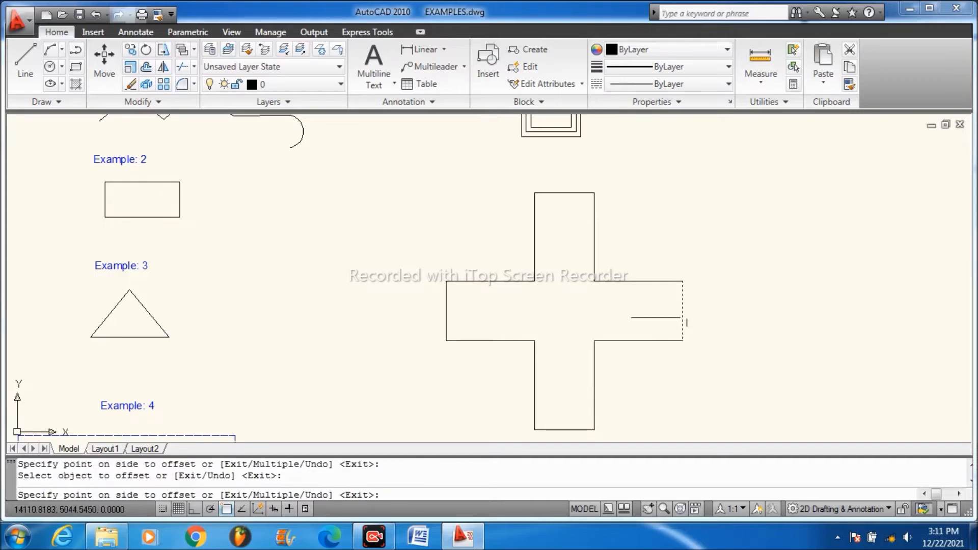
pyautogui.click(447, 309)
pyautogui.click(476, 316)
pyautogui.click(676, 315)
pyautogui.click(645, 318)
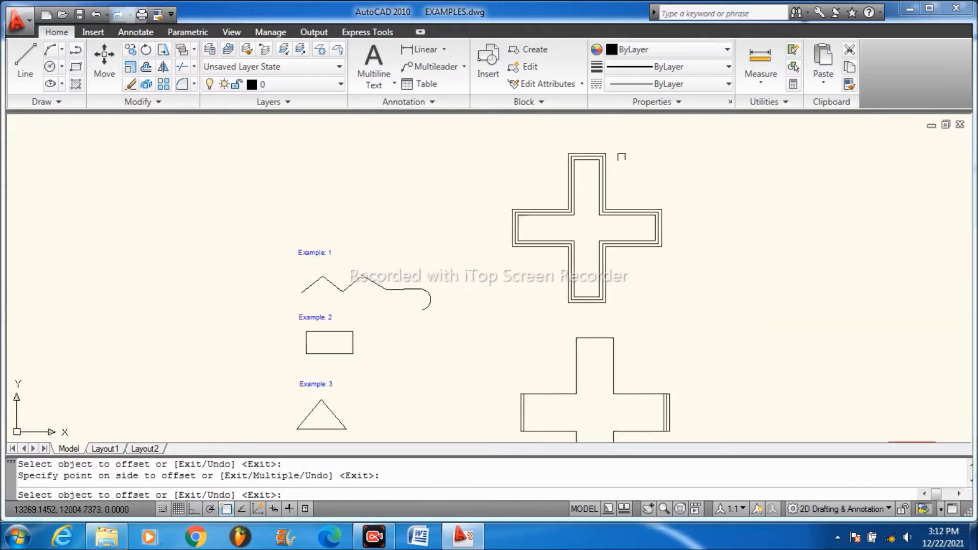
# - Offset the innermost outline of the uppermost cross inward one more time by 80
pyautogui.scroll(5, 606, 173)
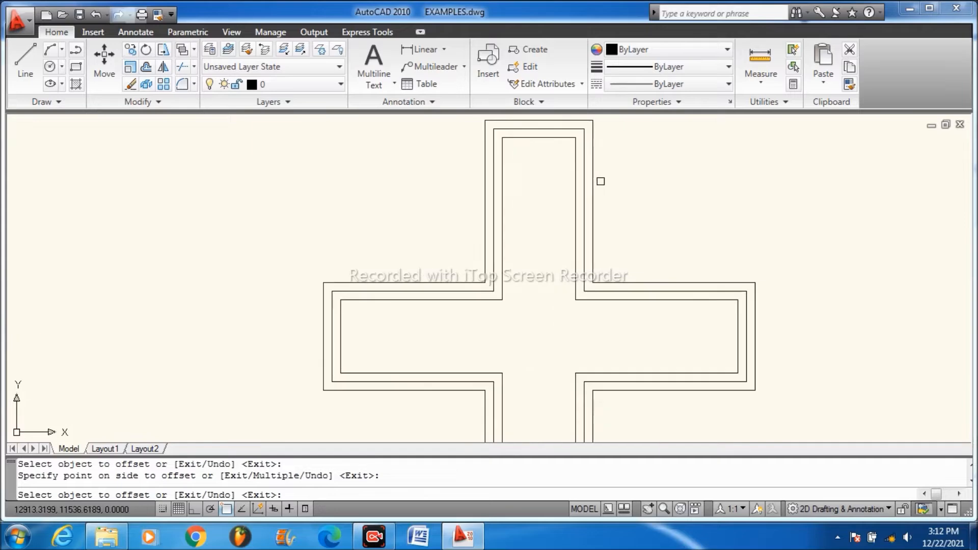
pyautogui.scroll(-5, 567, 186)
pyautogui.scroll(4, 567, 187)
pyautogui.scroll(-2, 563, 135)
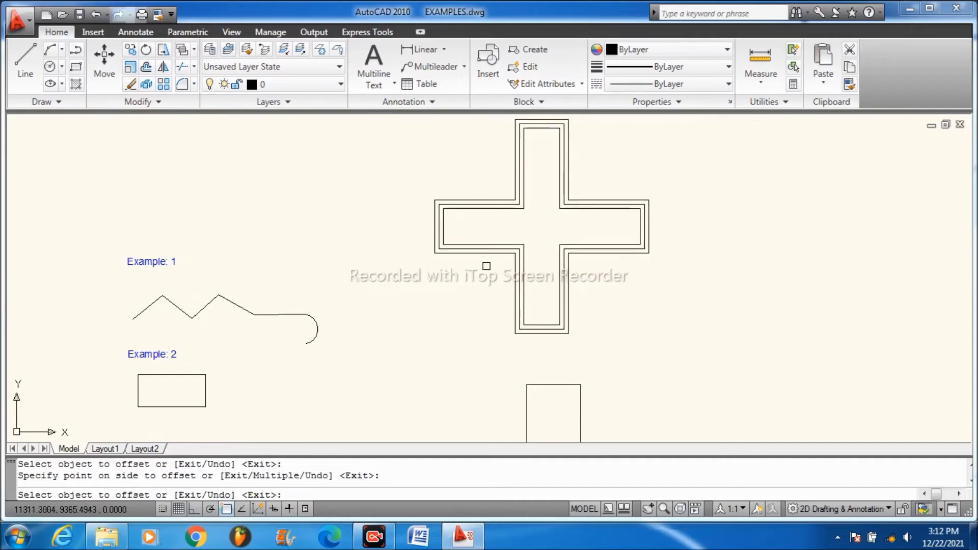
pyautogui.click(563, 247)
pyautogui.click(536, 223)
# - Offset the top edge of the middle cross's upper arm downward three times in succession by 80
pyautogui.scroll(-5, 539, 202)
pyautogui.scroll(6, 540, 278)
pyautogui.click(552, 260)
pyautogui.click(552, 277)
pyautogui.click(552, 264)
pyautogui.click(552, 298)
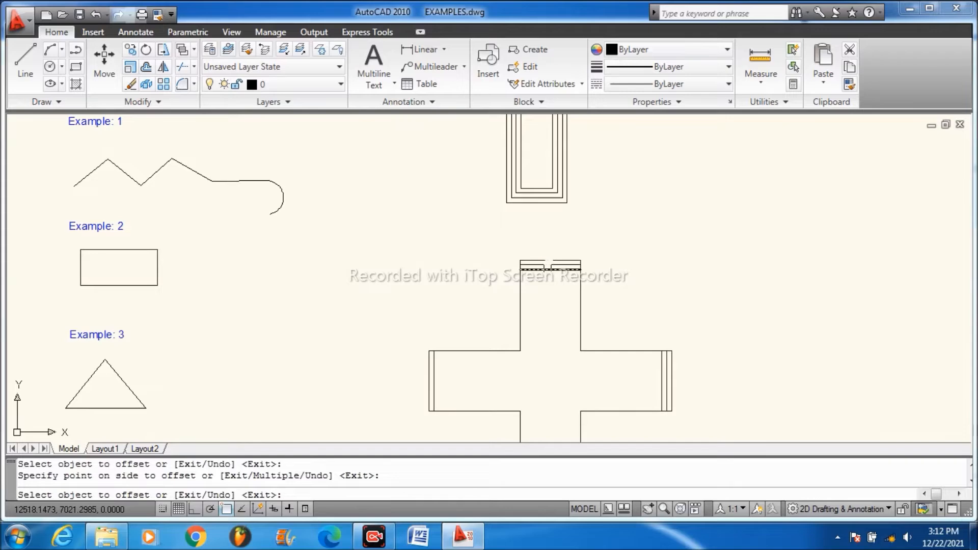
pyautogui.click(550, 272)
pyautogui.click(554, 314)
# - Offset the right and left side lines of the middle cross's upper arm inward by 80
pyautogui.click(579, 308)
pyautogui.click(553, 322)
pyautogui.click(520, 314)
pyautogui.click(527, 313)
pyautogui.click(576, 313)
pyautogui.click(562, 311)
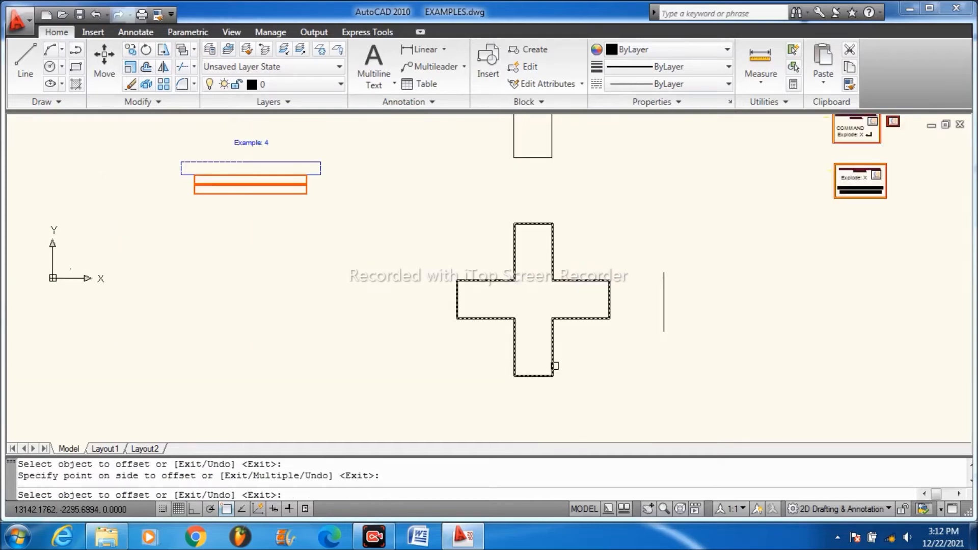
# - End the Offset command and explode the lowest cross-shaped polyline
pyautogui.scroll(2, 540, 367)
pyautogui.scroll(-1, 538, 362)
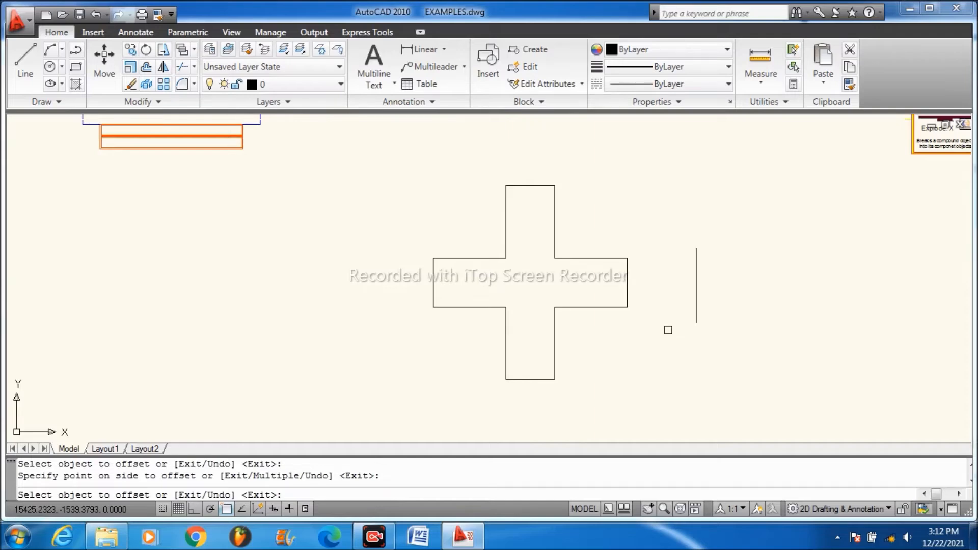
pyautogui.press('Return')
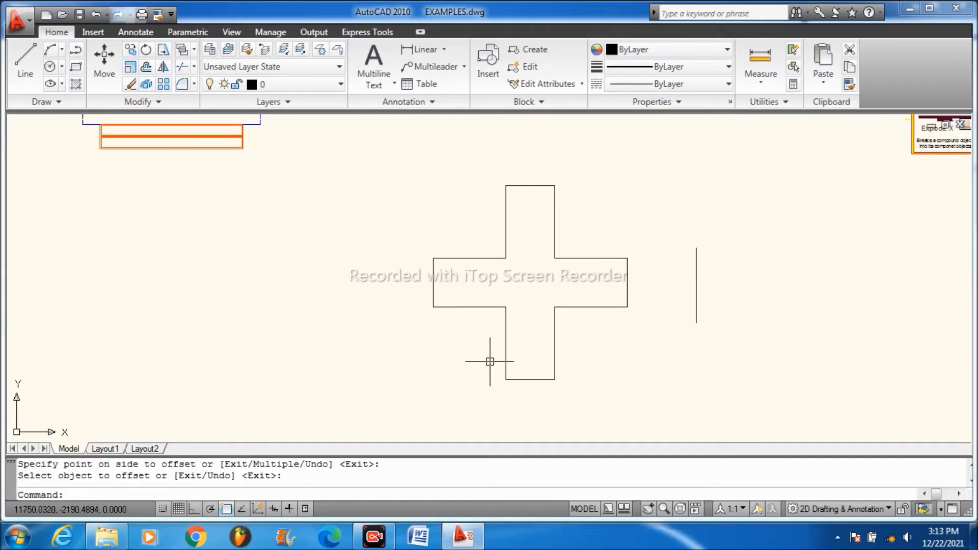
pyautogui.write('x')
pyautogui.press('Return')
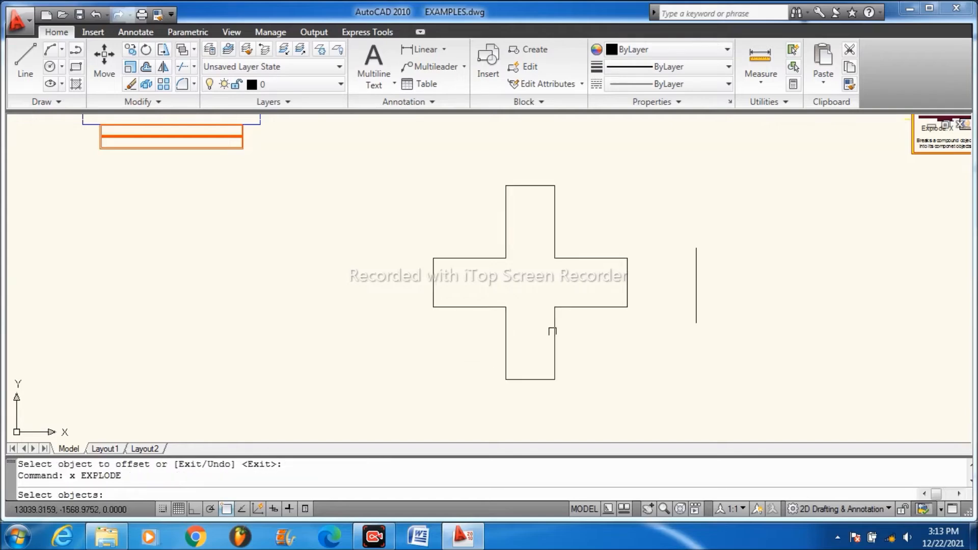
pyautogui.click(573, 308)
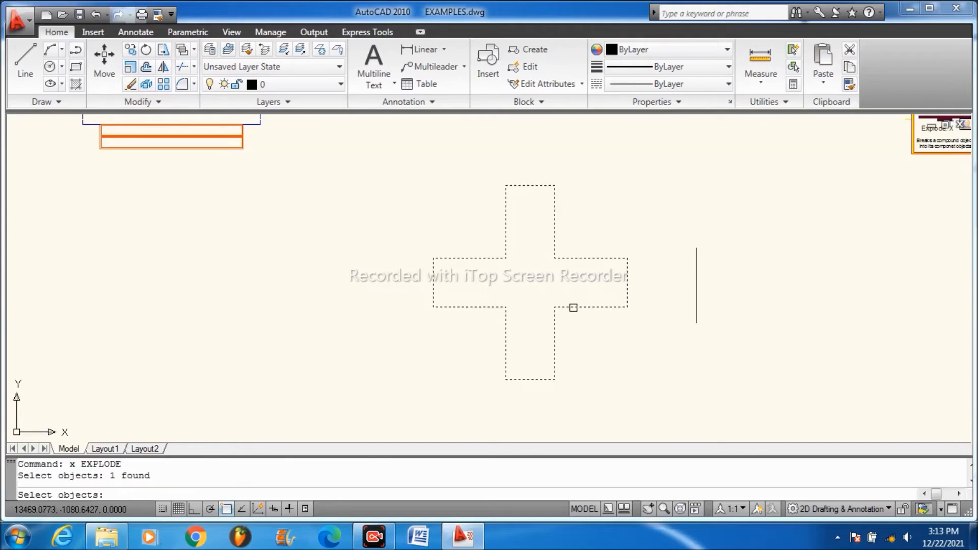
pyautogui.press('Return')
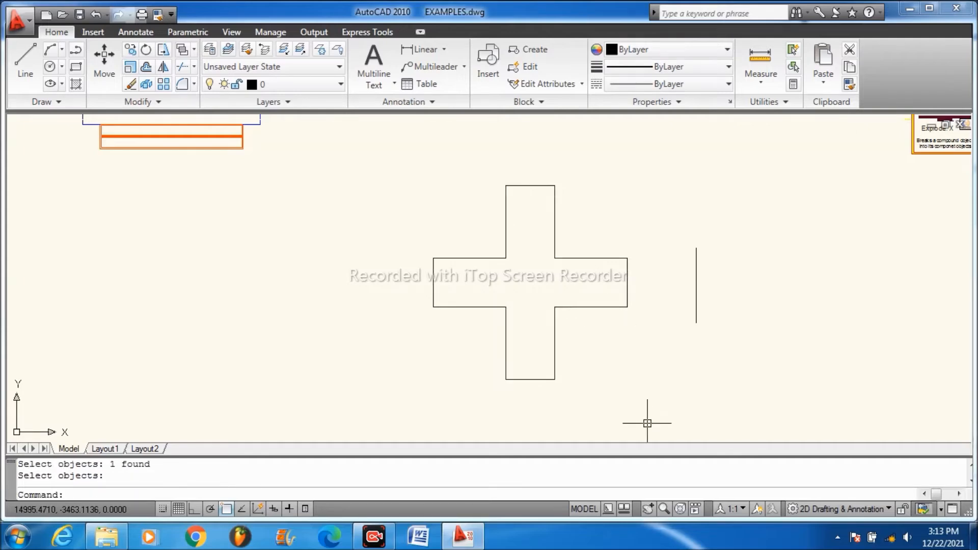
# - Select four separate edges of the lowest cross, on its side arms and upper arm, to inspect the individual lines
pyautogui.click(600, 307)
pyautogui.click(489, 258)
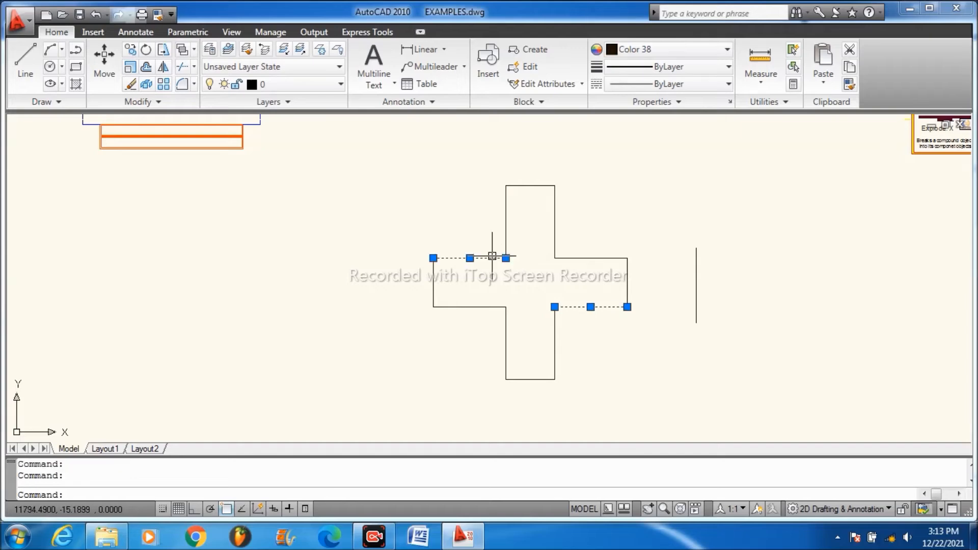
pyautogui.click(555, 224)
pyautogui.click(476, 306)
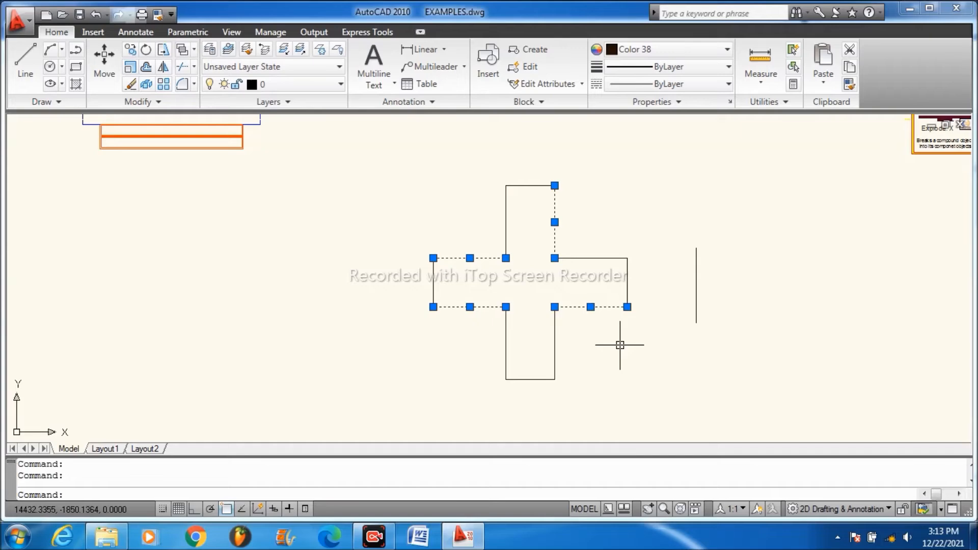
pyautogui.write('x')
pyautogui.press('Return')
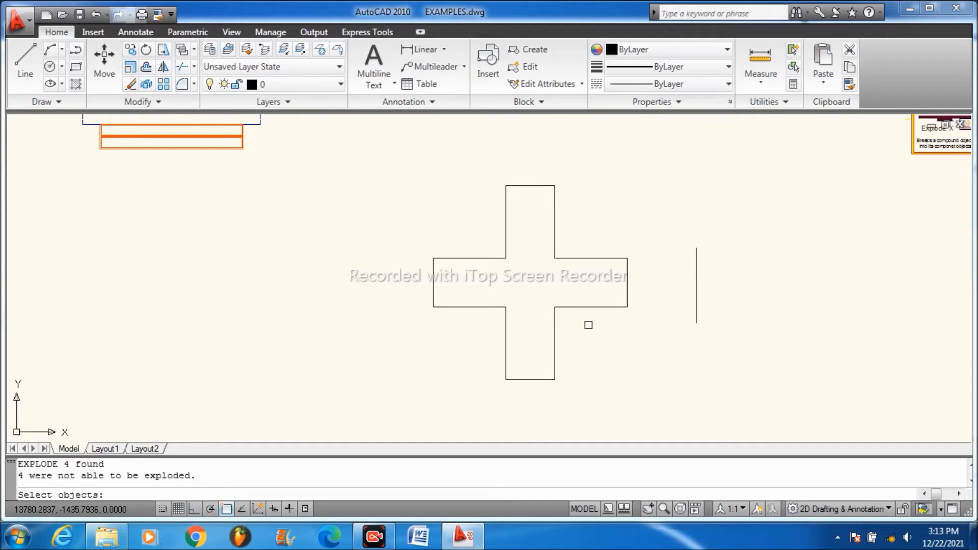
pyautogui.write('exx')
pyautogui.press('Return')
pyautogui.press('Return')
# - Extend both horizontal edges of the lowest cross's right arm to the separate vertical line beside it
pyautogui.write('ex')
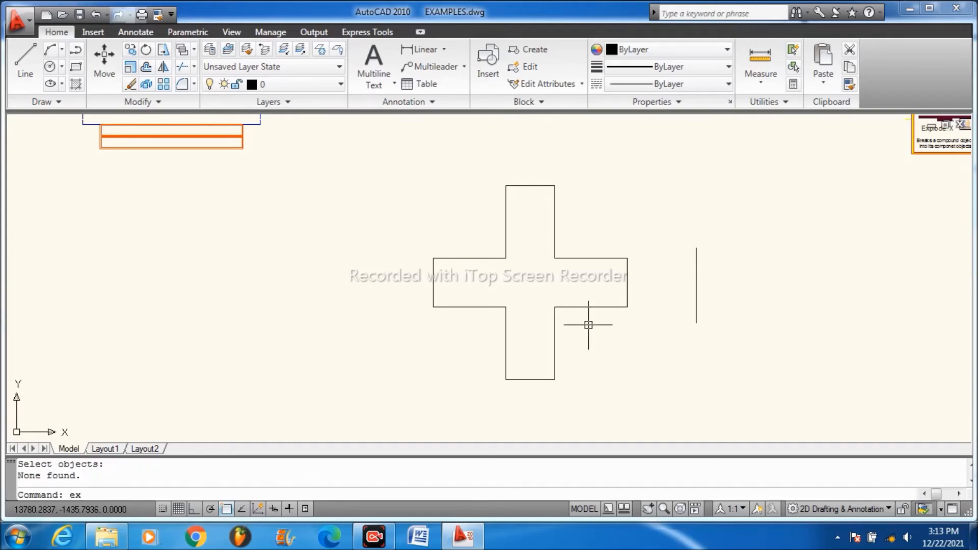
pyautogui.press('Return')
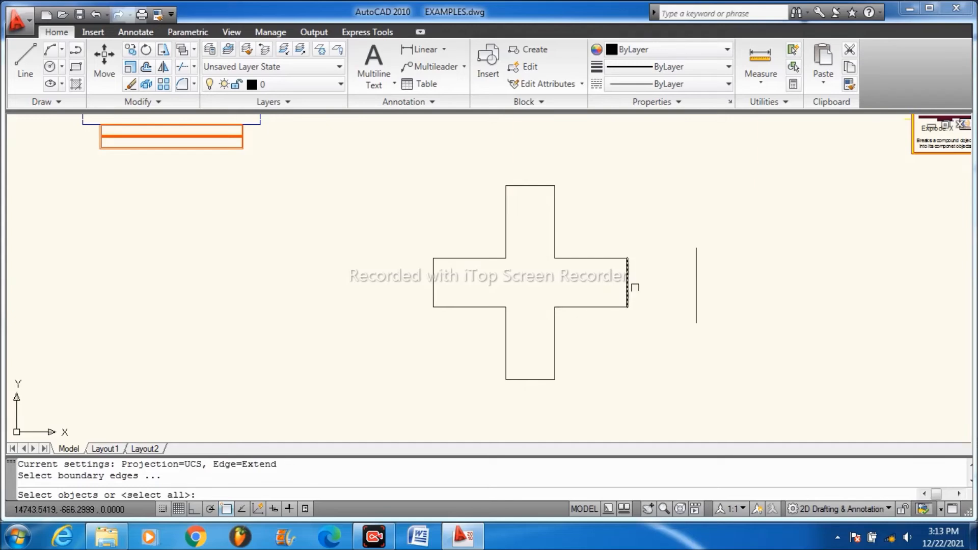
pyautogui.click(697, 288)
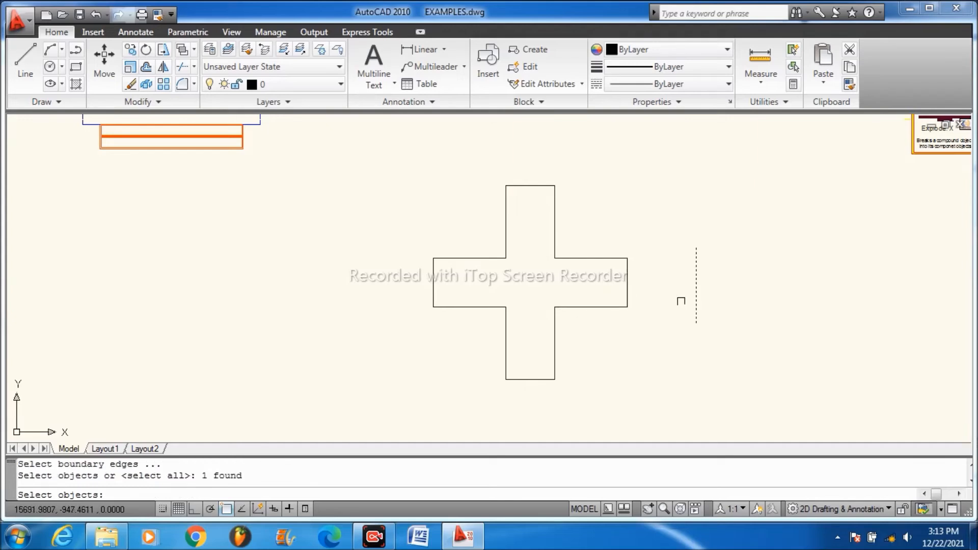
pyautogui.press('Return')
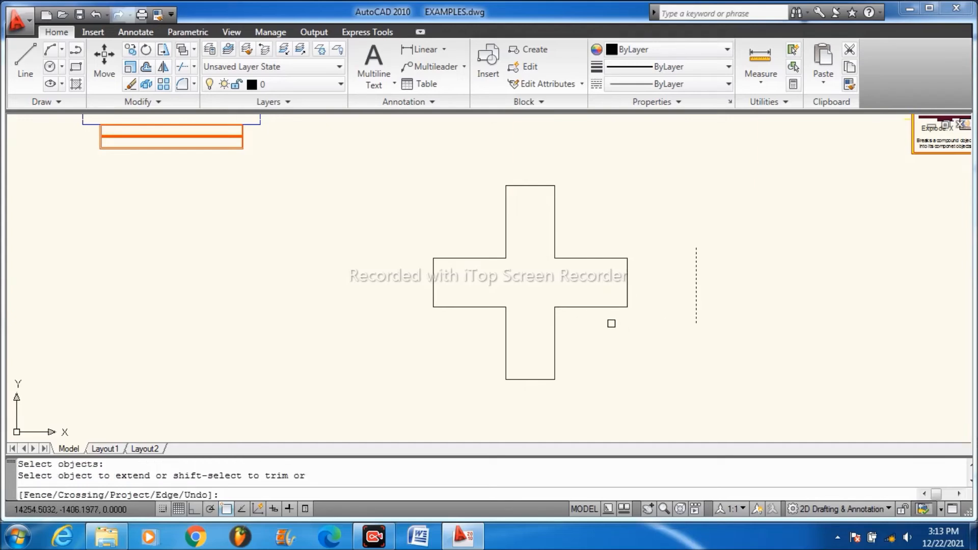
pyautogui.click(599, 318)
pyautogui.click(578, 233)
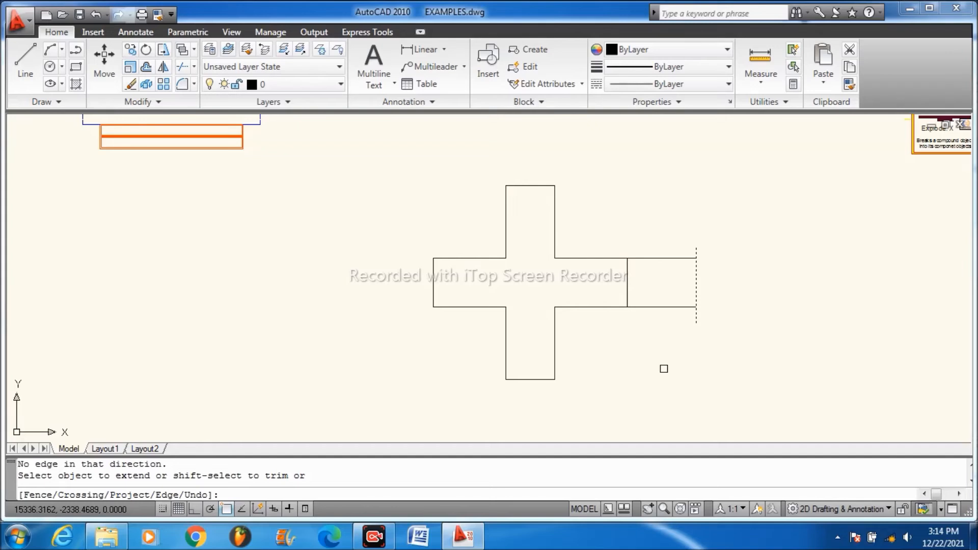
pyautogui.press('Return')
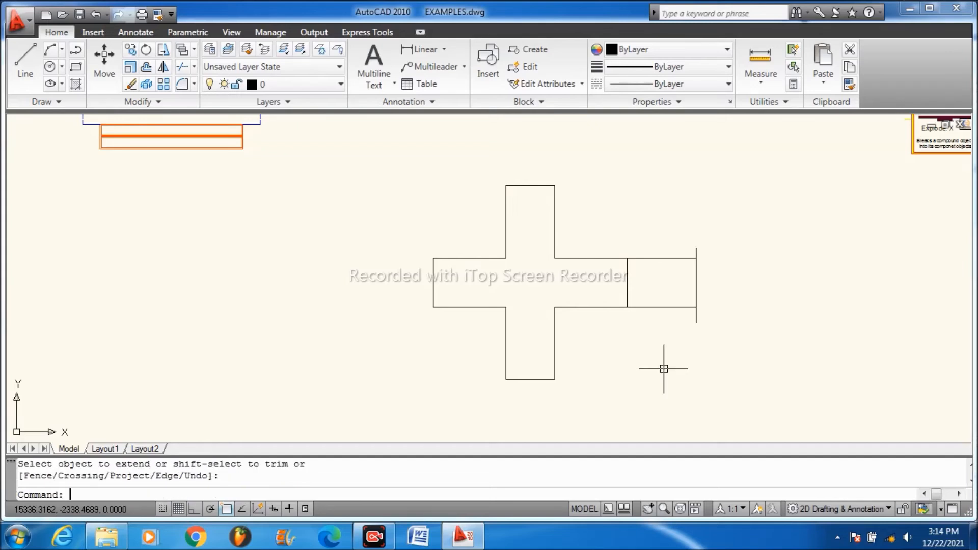